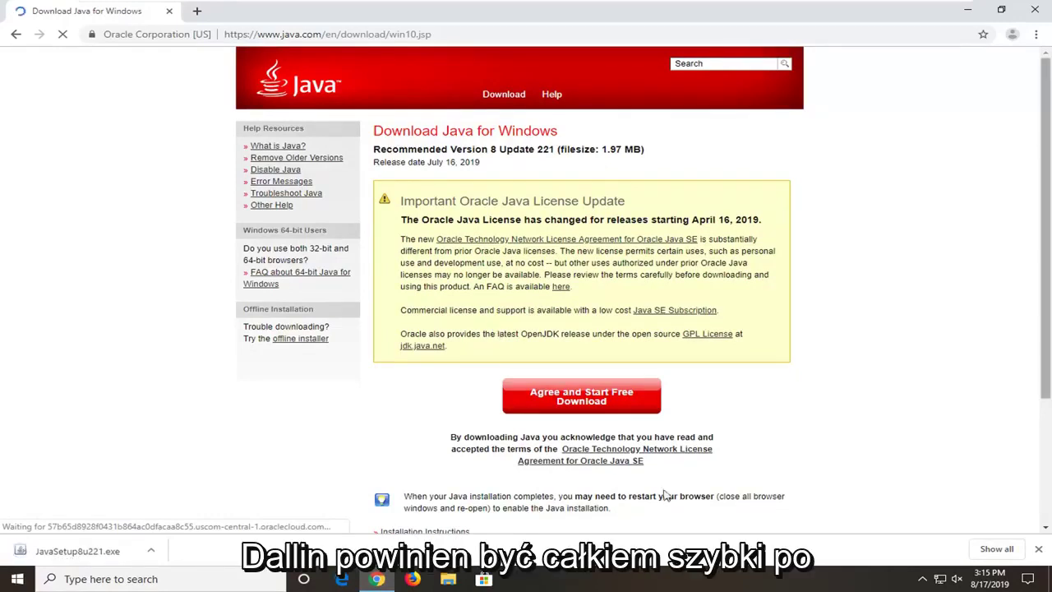
Launch the downloaded JavaSetup installer, approve the UAC prompt, and minimize Chrome
{"action": "left_click", "coordinate": [72, 556]}
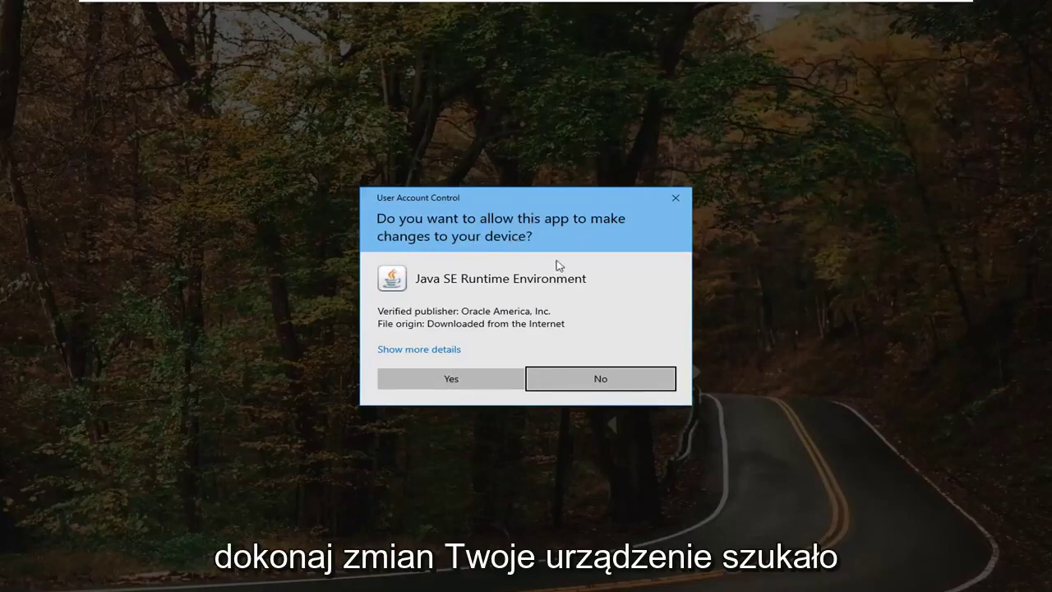
{"action": "left_click", "coordinate": [451, 379]}
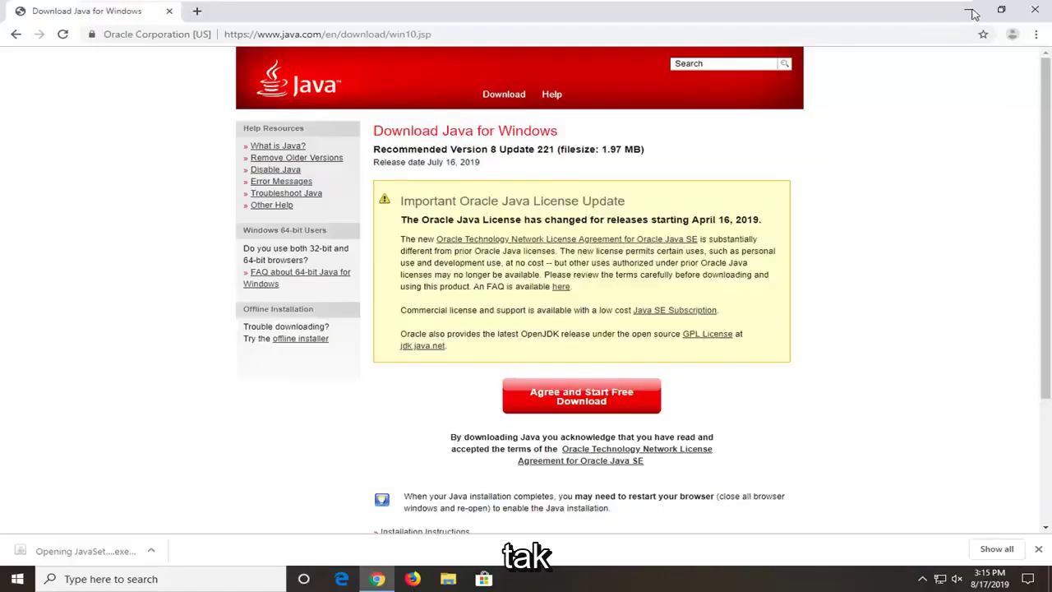
{"action": "left_click", "coordinate": [969, 11]}
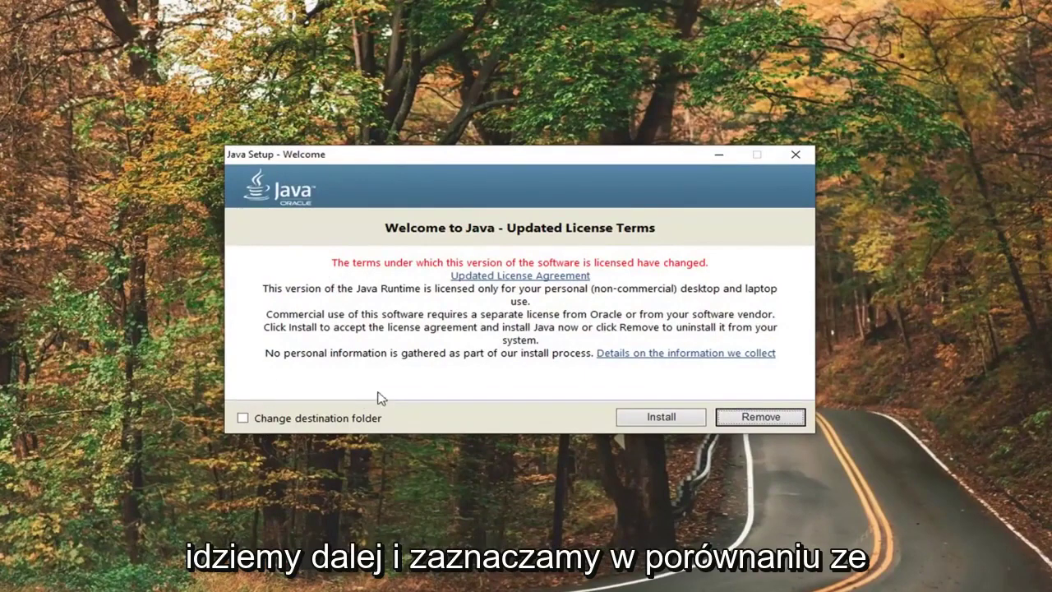
Opt for a custom destination folder, accept the license, and browse for the install location
{"action": "left_click", "coordinate": [243, 420]}
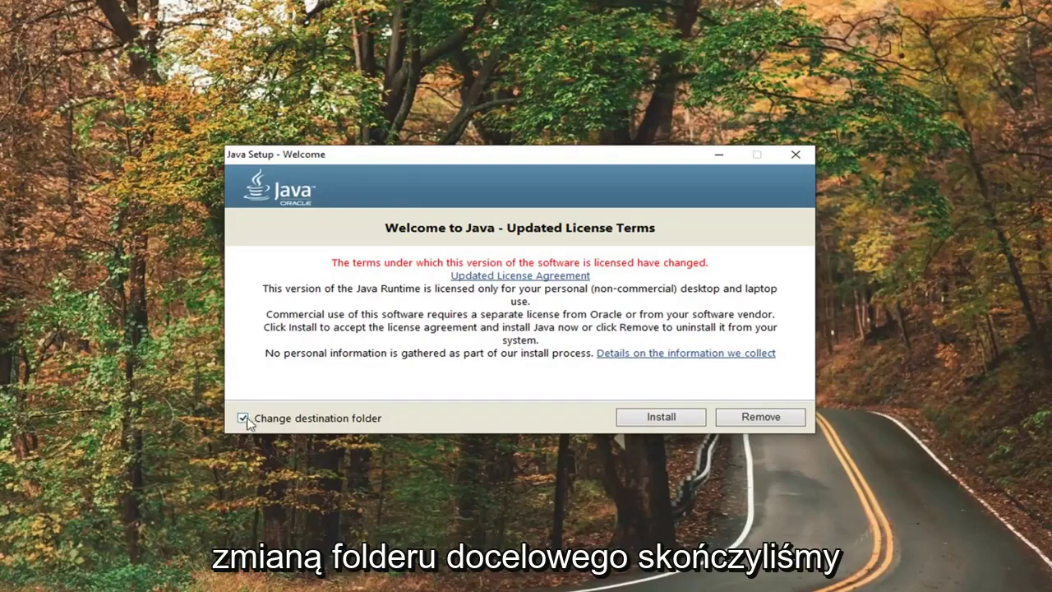
{"action": "left_click", "coordinate": [667, 418]}
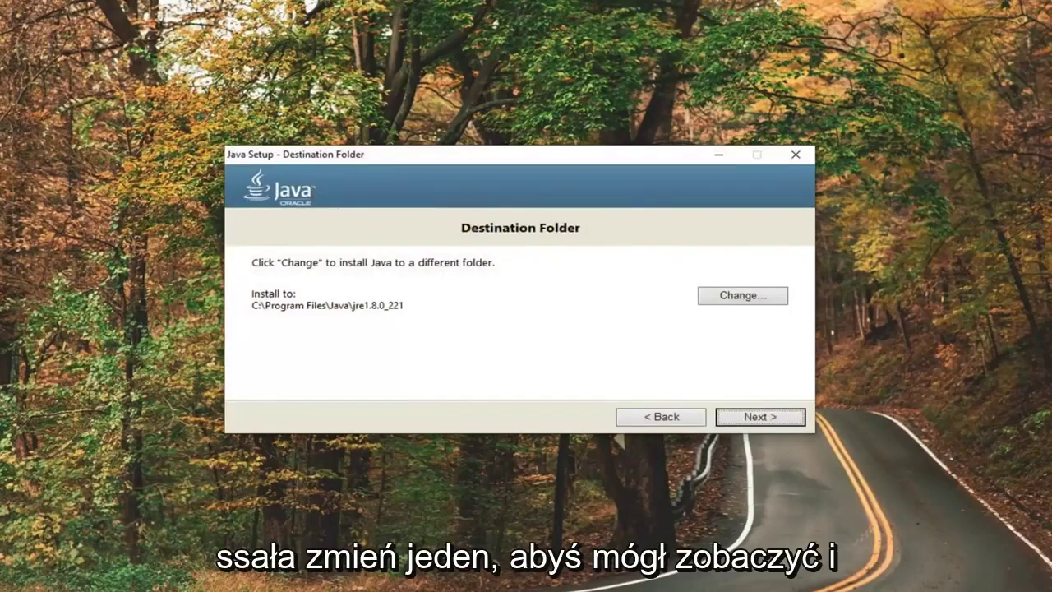
{"action": "left_click", "coordinate": [726, 301]}
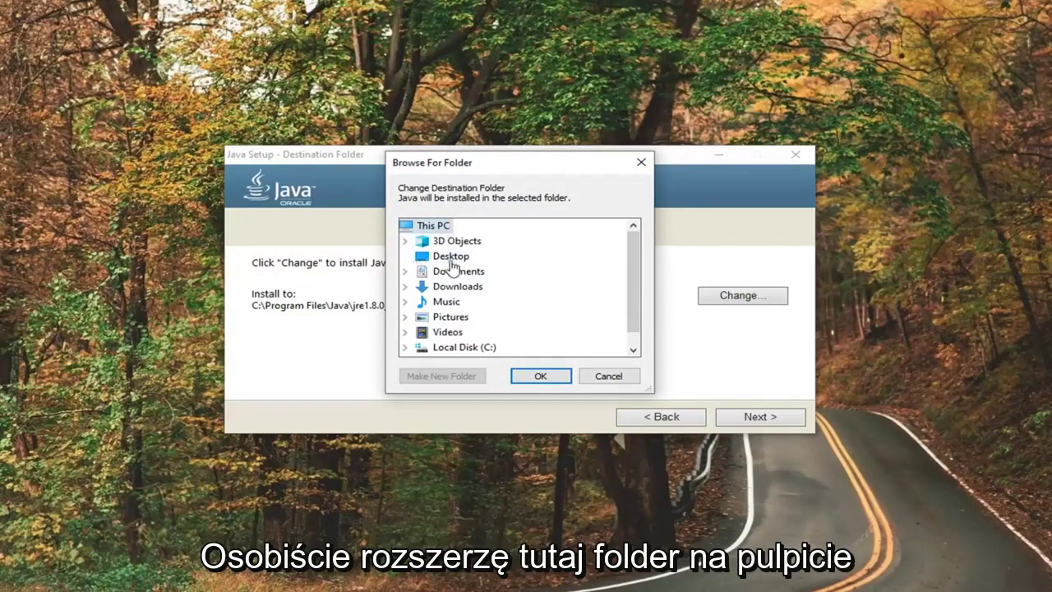
Create a new folder named 'Java' on the Desktop
{"action": "left_click", "coordinate": [421, 262]}
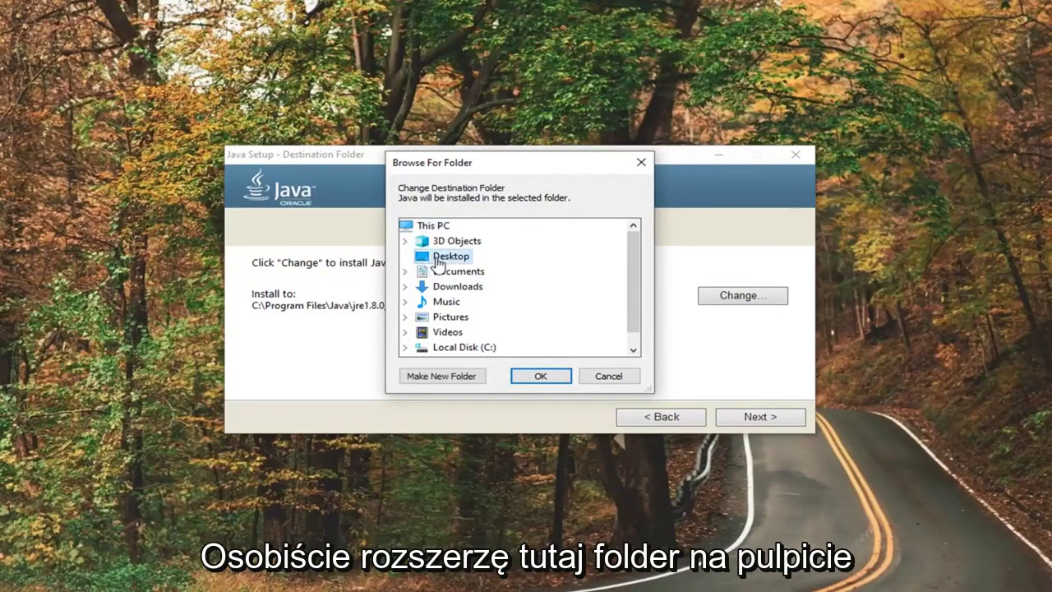
{"action": "right_click", "coordinate": [443, 257]}
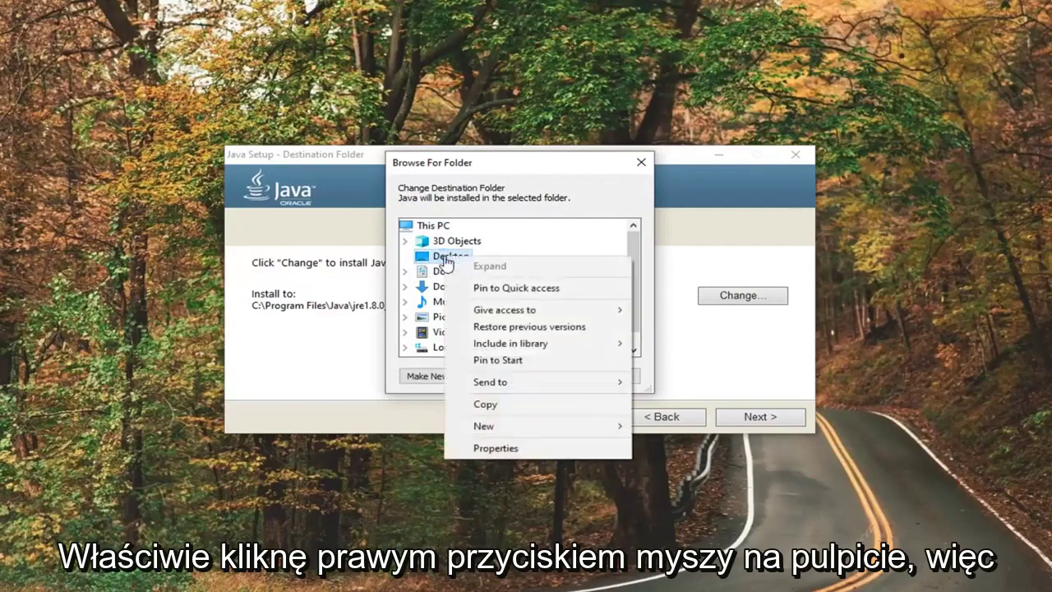
{"action": "mouse_move", "coordinate": [524, 430]}
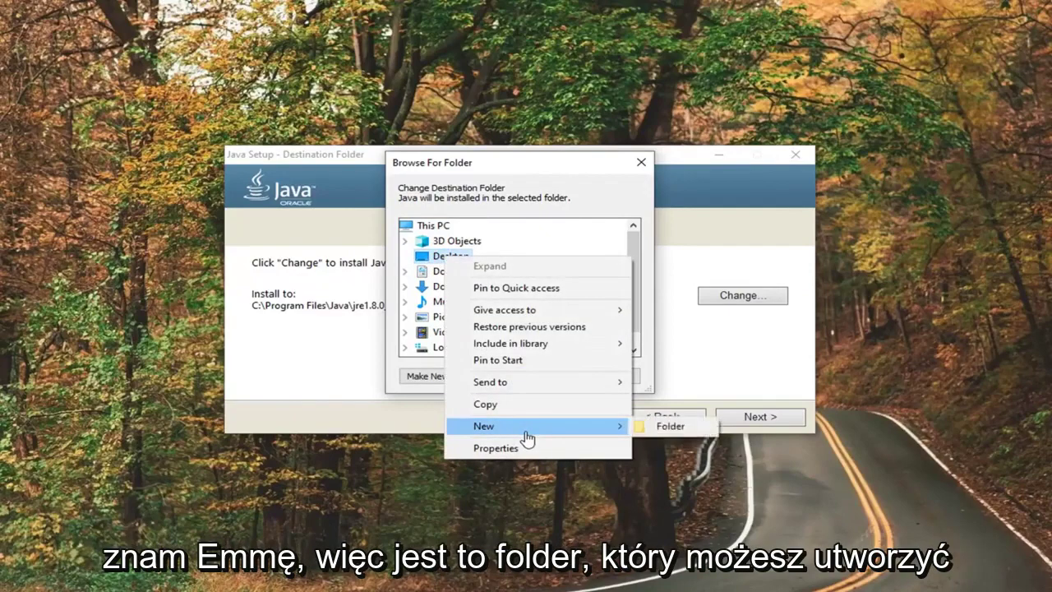
{"action": "left_click", "coordinate": [687, 433]}
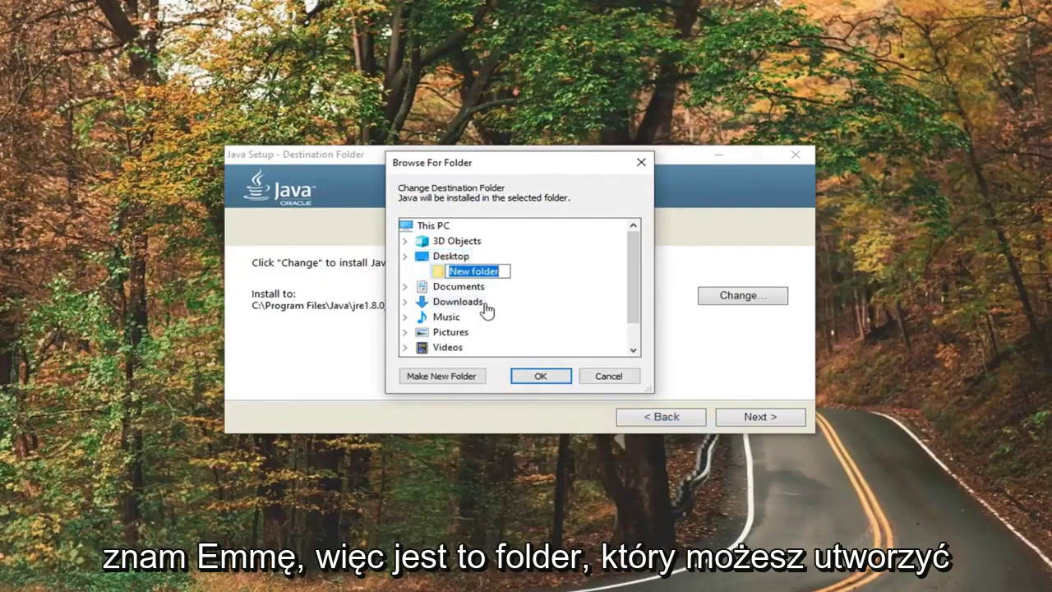
{"action": "type", "text": "Ja"}
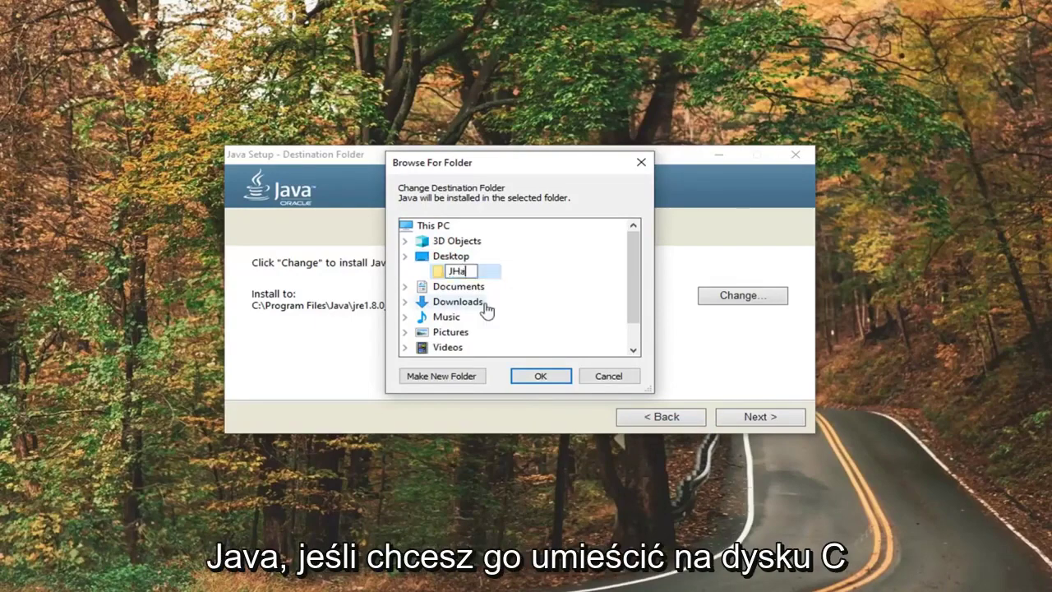
{"action": "key", "text": "BackSpace"}
{"action": "type", "text": "aa"}
{"action": "key", "text": "BackSpace"}
{"action": "type", "text": "va"}
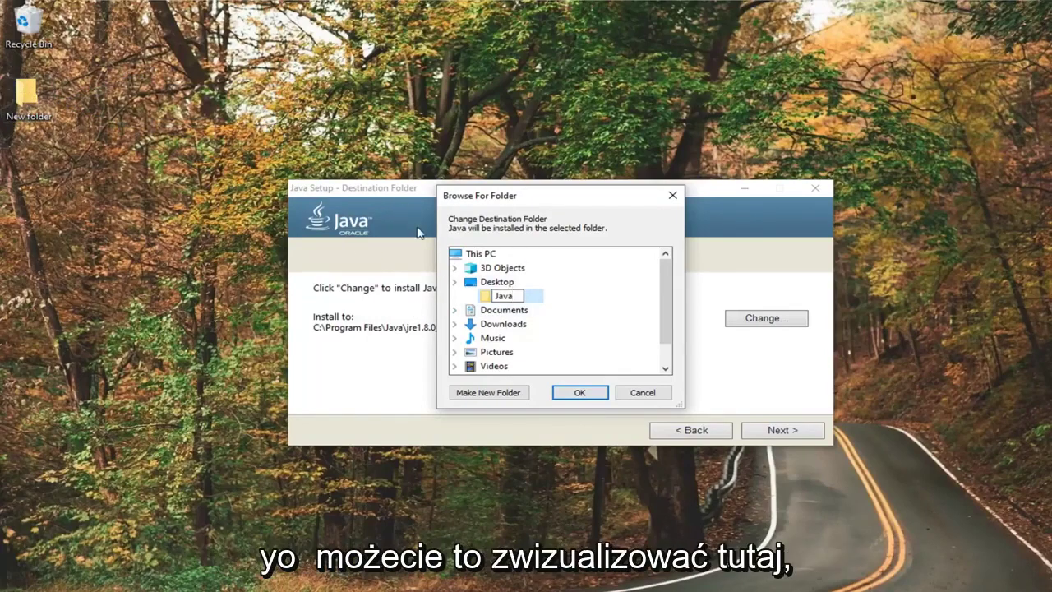
{"action": "key", "text": "Return"}
Set the Desktop Java folder as the install destination and start the installation
{"action": "scroll", "coordinate": [493, 329], "scroll_direction": "down", "scroll_amount": 1}
{"action": "scroll", "coordinate": [493, 345], "scroll_direction": "up", "scroll_amount": 1}
{"action": "scroll", "coordinate": [497, 351], "scroll_direction": "down", "scroll_amount": 1}
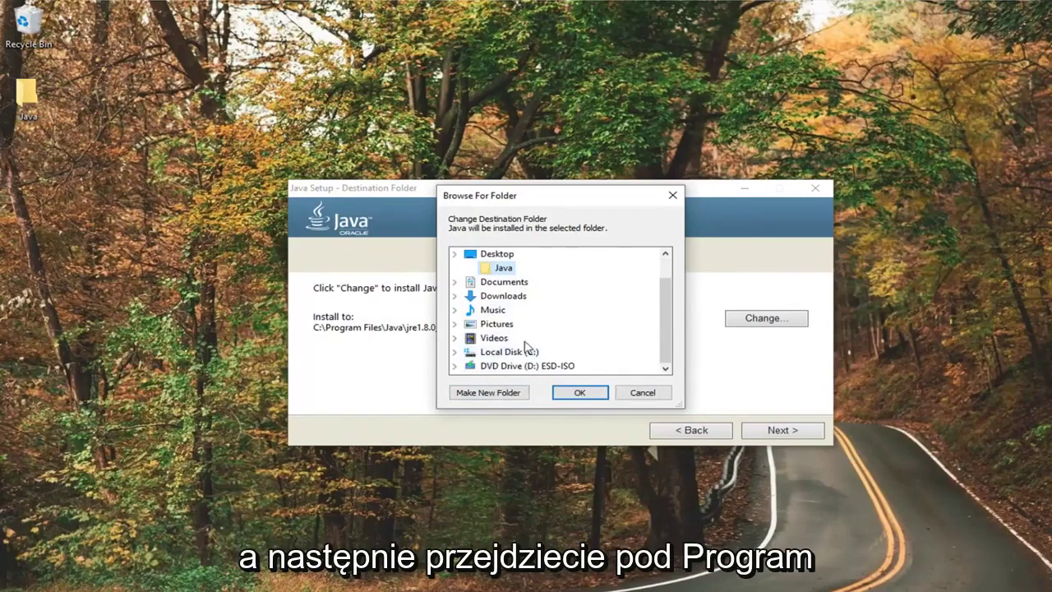
{"action": "scroll", "coordinate": [503, 327], "scroll_direction": "up", "scroll_amount": 1}
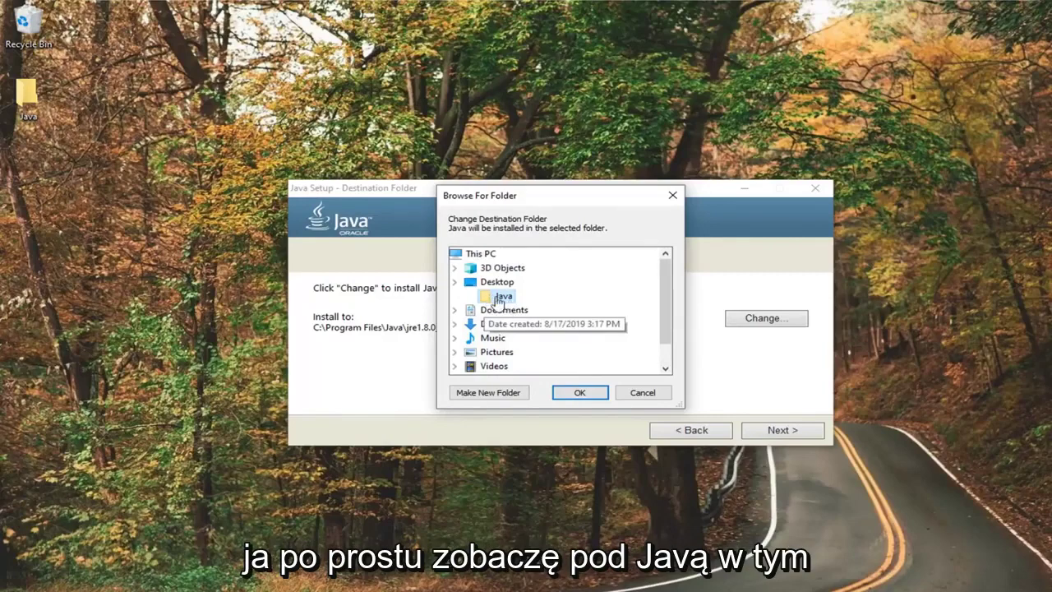
{"action": "left_click", "coordinate": [577, 393]}
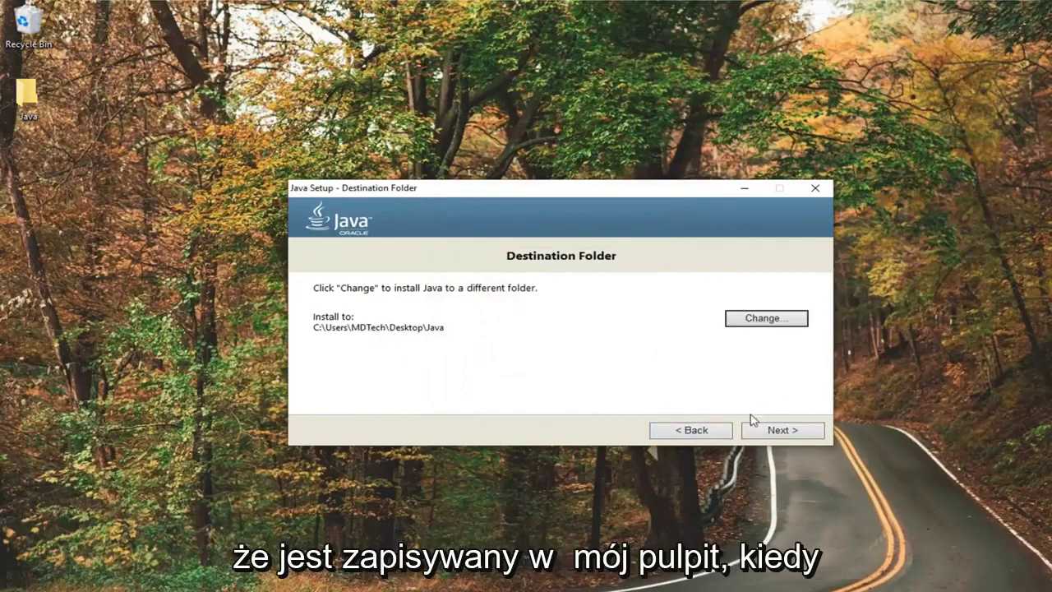
{"action": "left_click", "coordinate": [783, 430]}
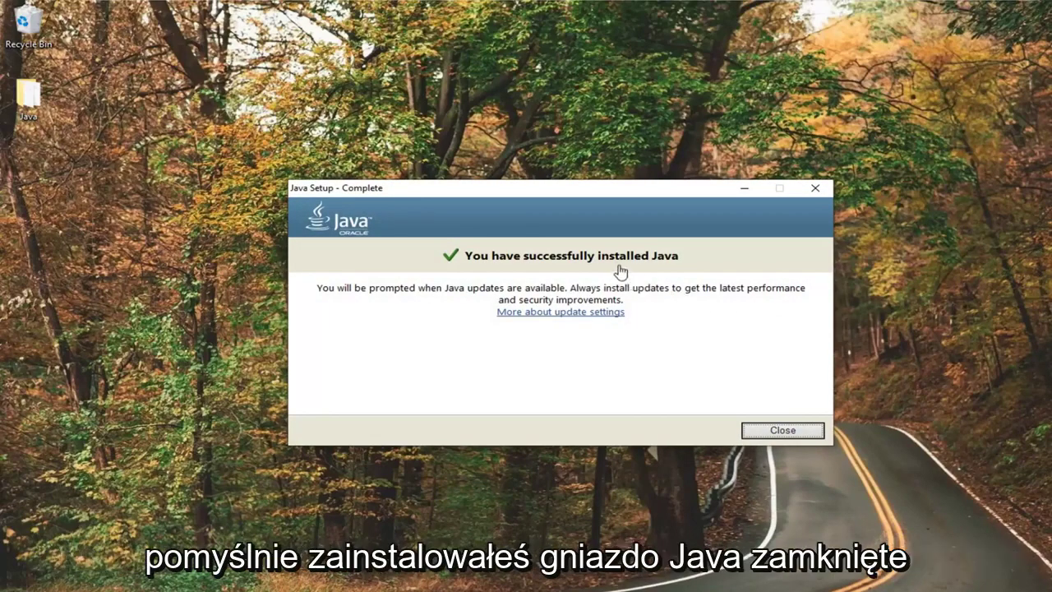
Close the finished Java installer and search Windows for 'control panel'
{"action": "left_click", "coordinate": [781, 430]}
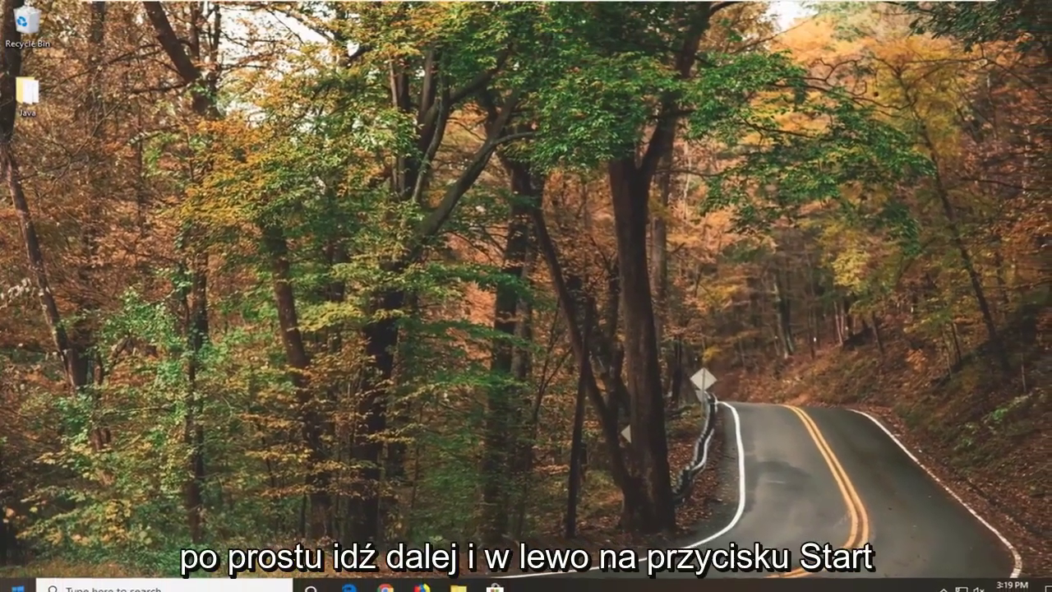
{"action": "key", "text": "super"}
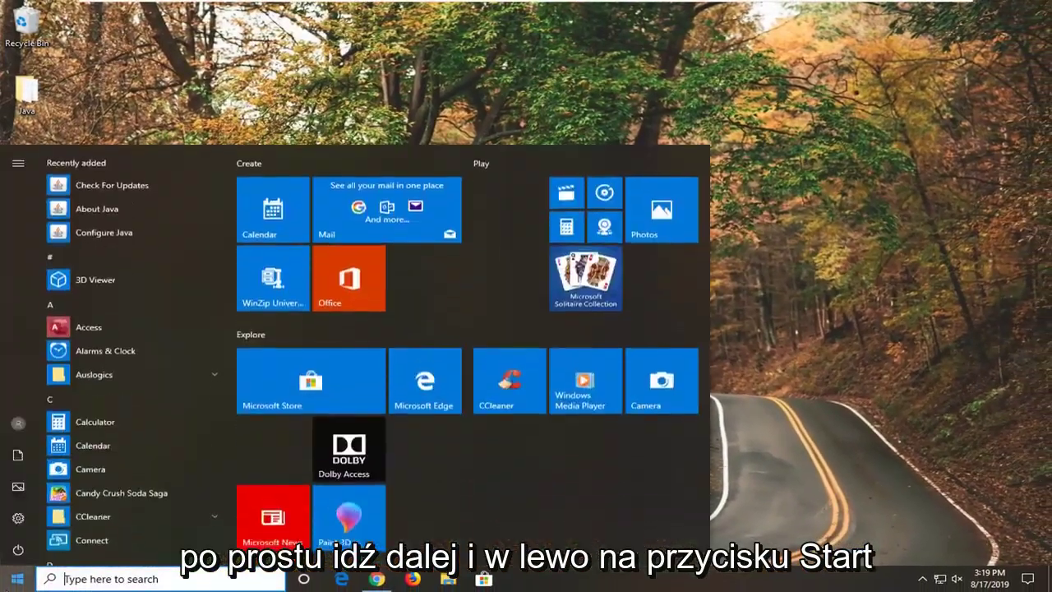
{"action": "type", "text": "contr"}
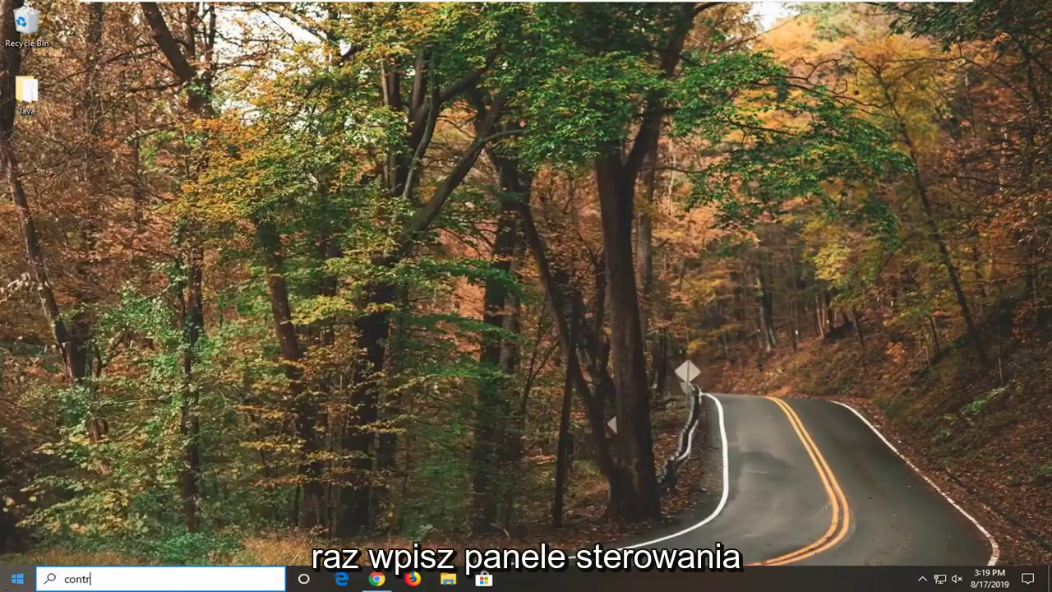
{"action": "type", "text": "ol panel"}
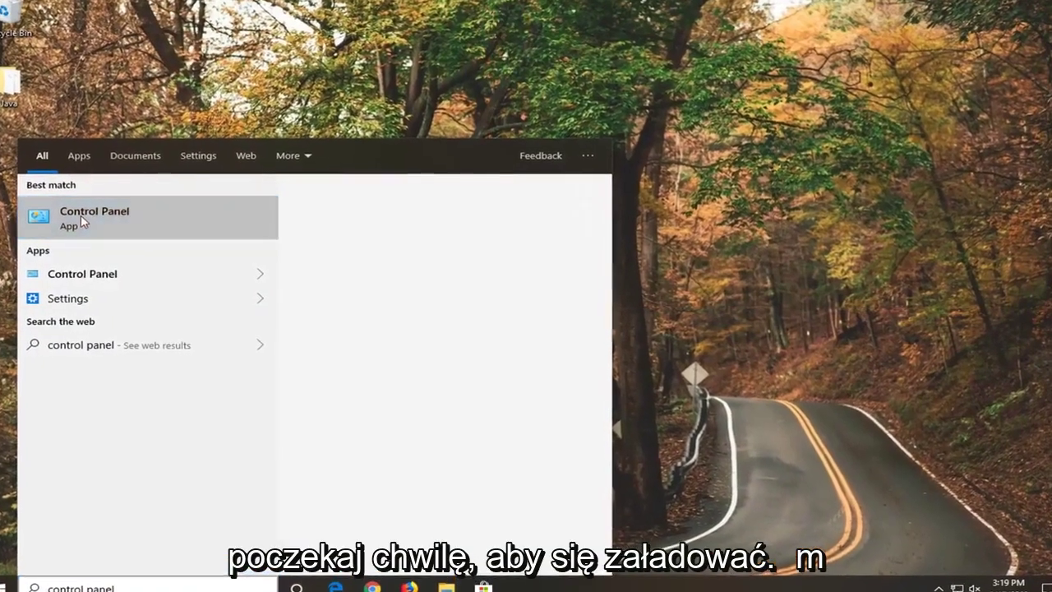
Open Control Panel in large-icon view and go to Advanced system settings
{"action": "left_click", "coordinate": [80, 220]}
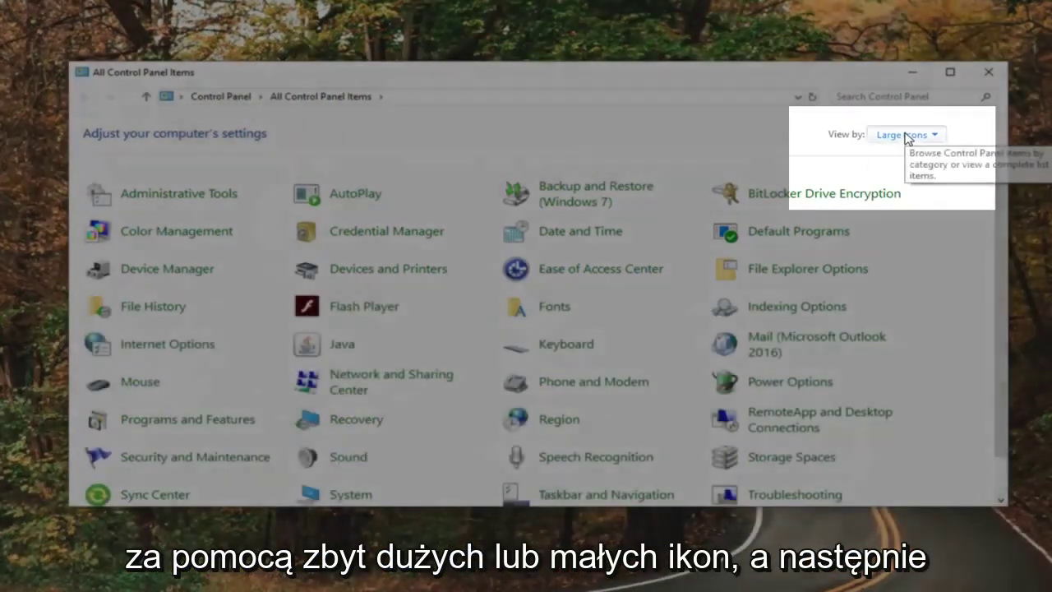
{"action": "left_click", "coordinate": [905, 135]}
{"action": "left_click", "coordinate": [774, 134]}
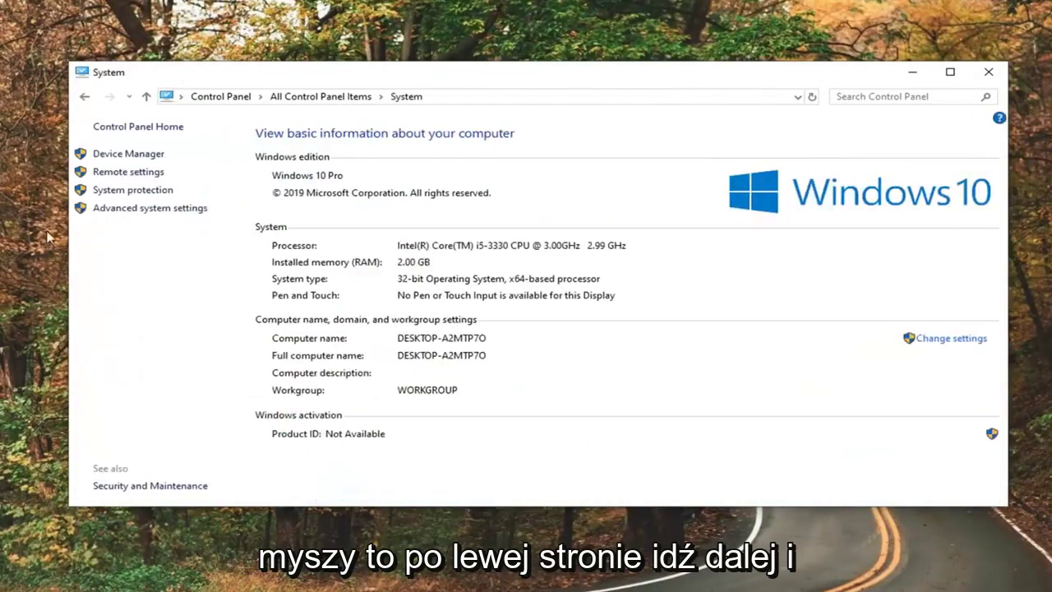
{"action": "left_click", "coordinate": [137, 208]}
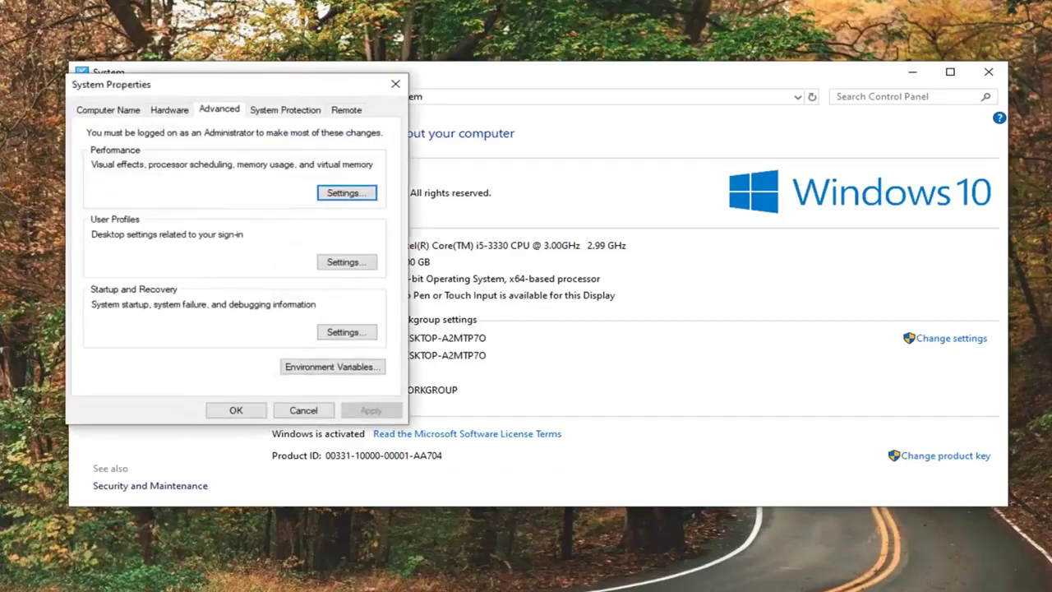
Center System Properties, open Environment Variables, and start a new user variable
{"action": "left_click_drag", "start_coordinate": [214, 84], "coordinate": [527, 100]}
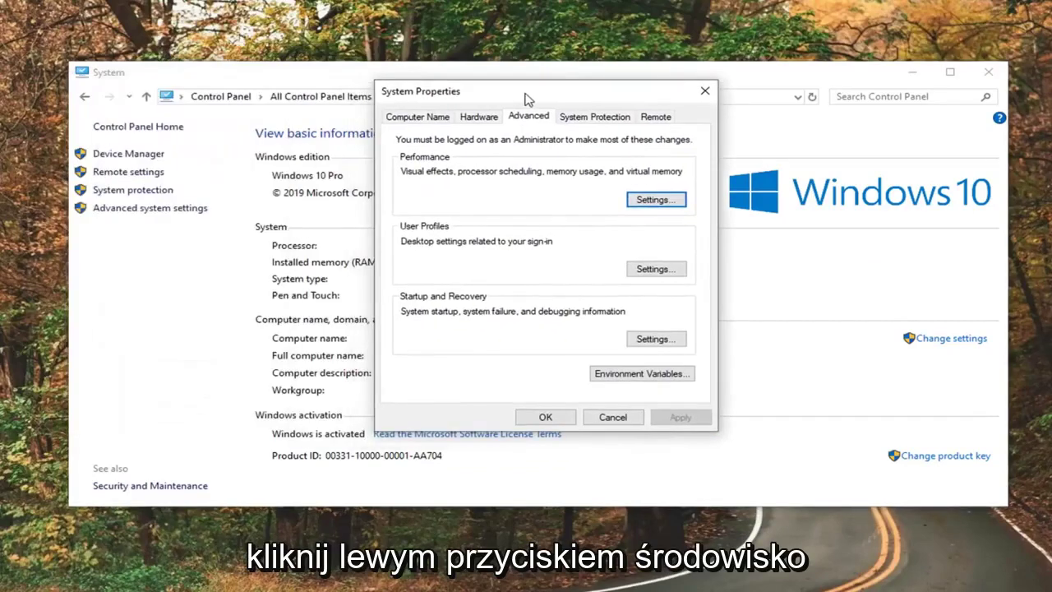
{"action": "left_click", "coordinate": [631, 377]}
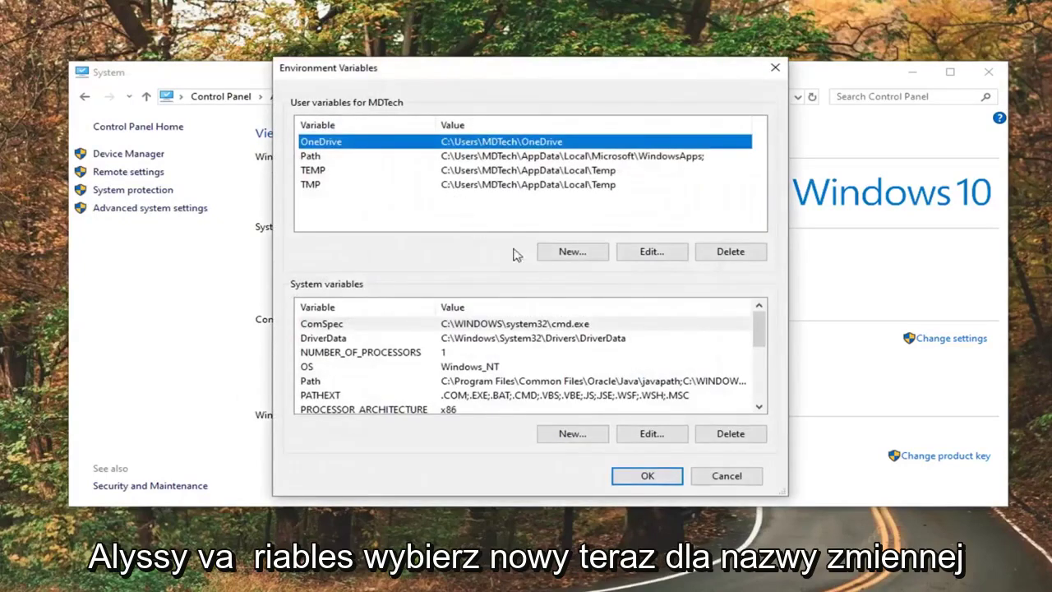
{"action": "left_click", "coordinate": [572, 251]}
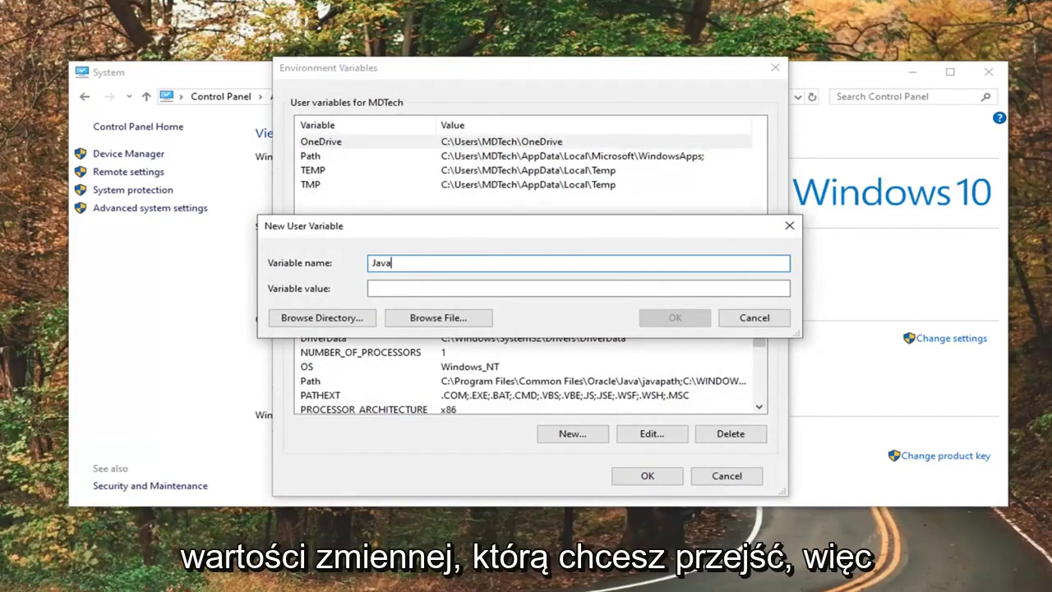
Browse for the variable's value file and navigate to Desktop\Java\bin
{"action": "left_click", "coordinate": [373, 294]}
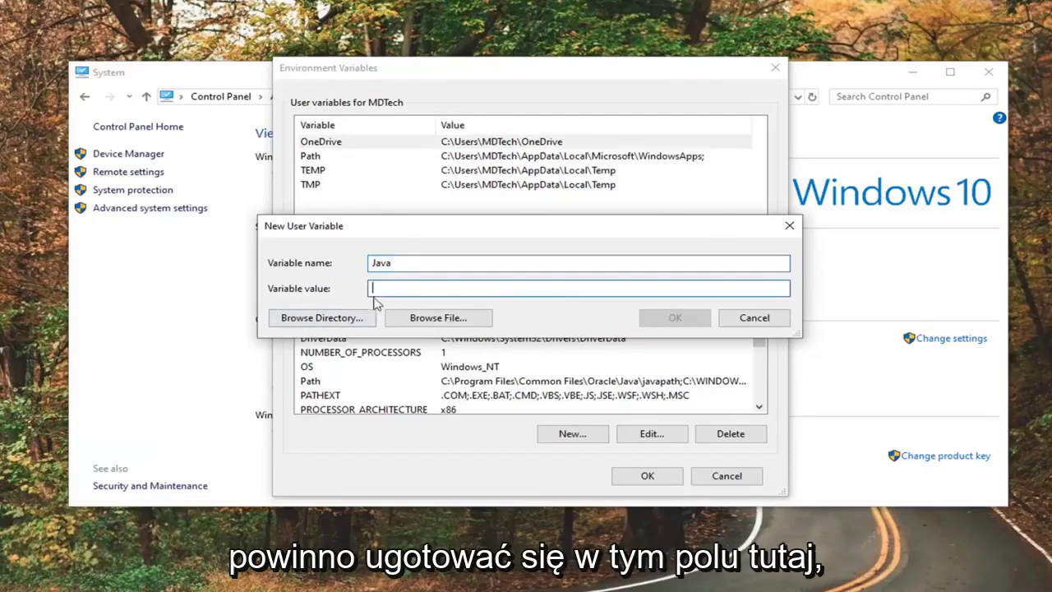
{"action": "left_click", "coordinate": [424, 320]}
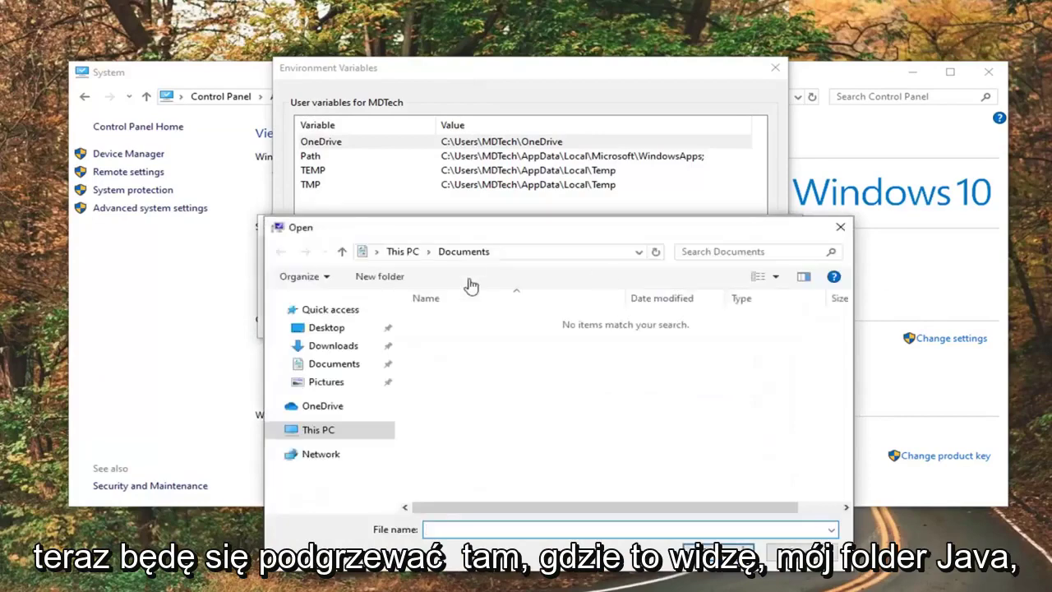
{"action": "left_click", "coordinate": [305, 329]}
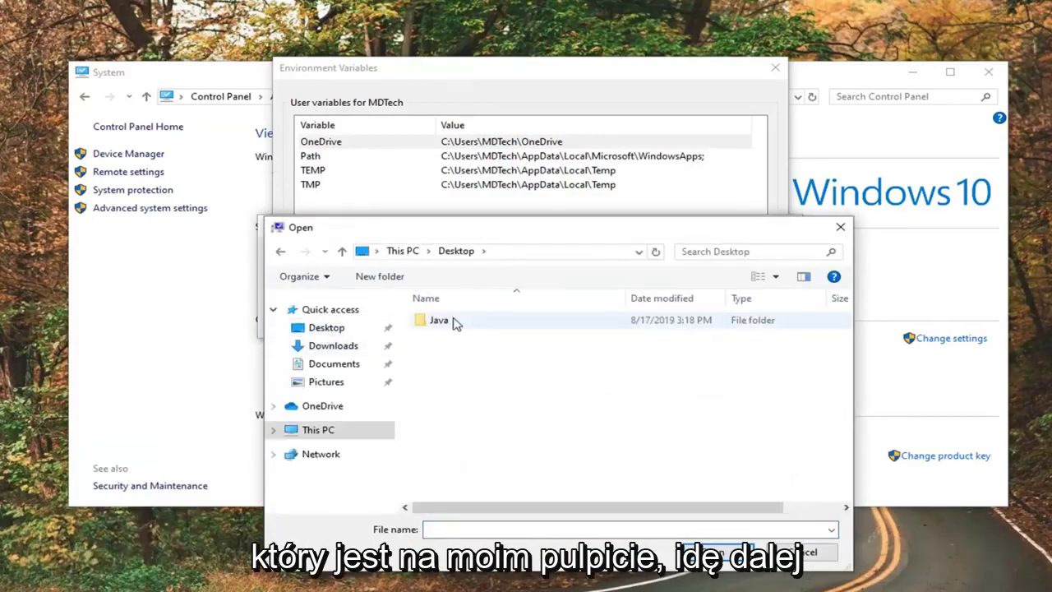
{"action": "double_click", "coordinate": [453, 321]}
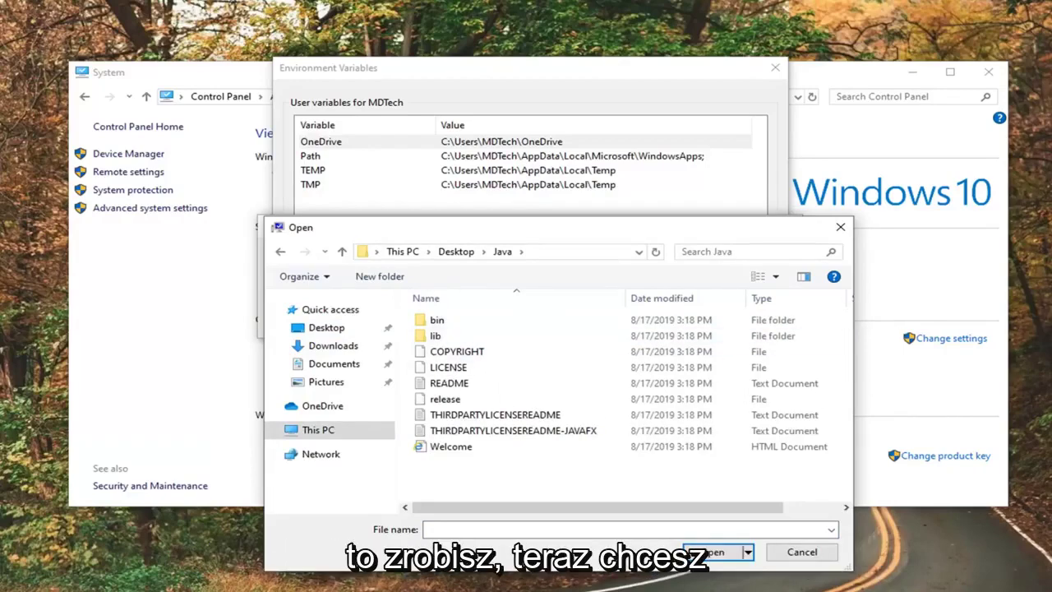
{"action": "left_click", "coordinate": [433, 322]}
{"action": "double_click", "coordinate": [436, 320]}
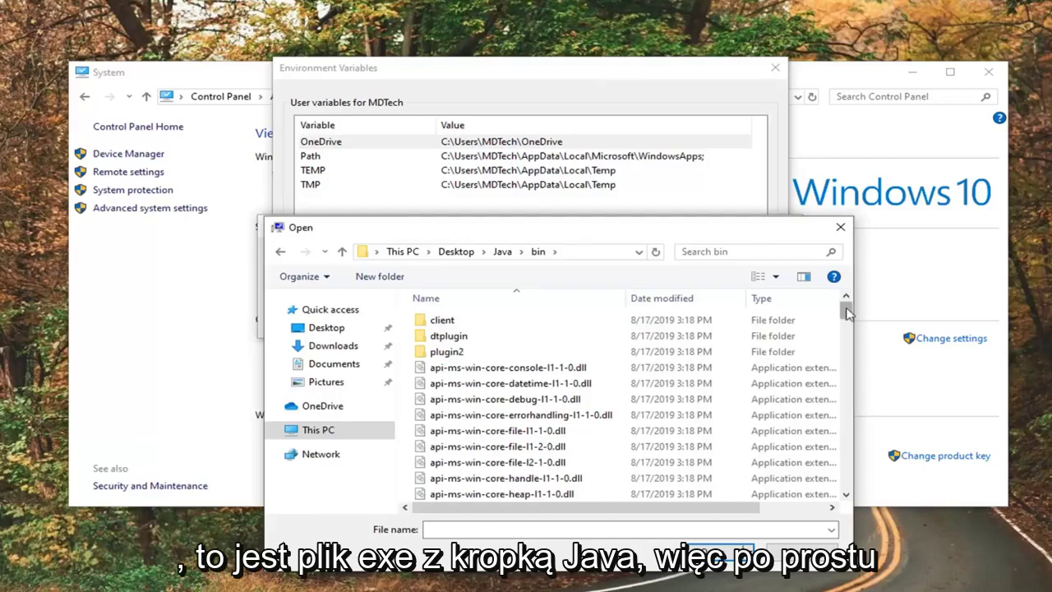
Select java.exe in the bin folder as the Java variable's value
{"action": "left_click_drag", "start_coordinate": [845, 309], "coordinate": [847, 403]}
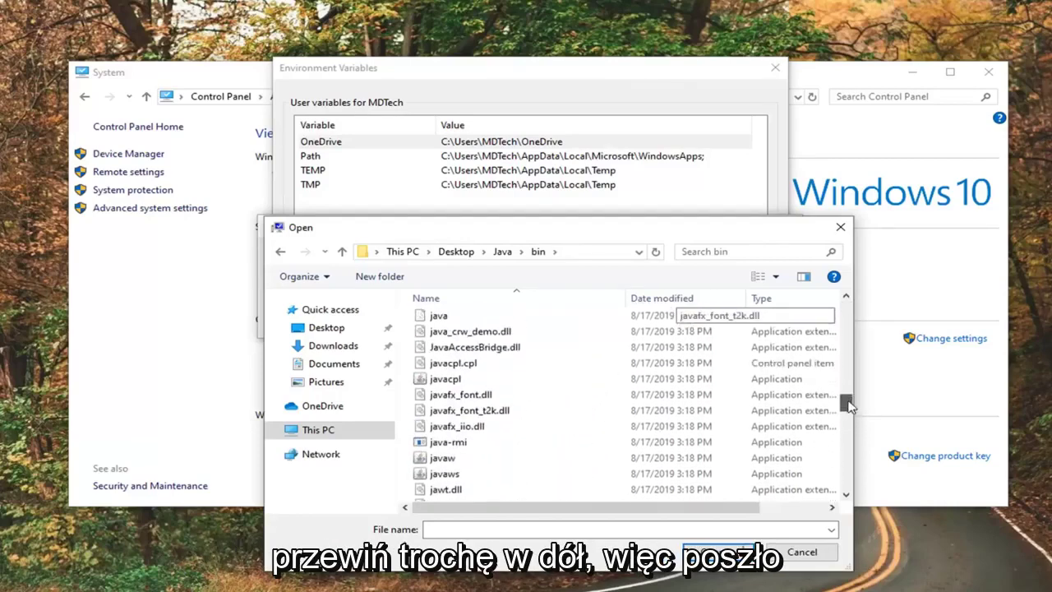
{"action": "scroll", "coordinate": [481, 478], "scroll_direction": "down", "scroll_amount": 1}
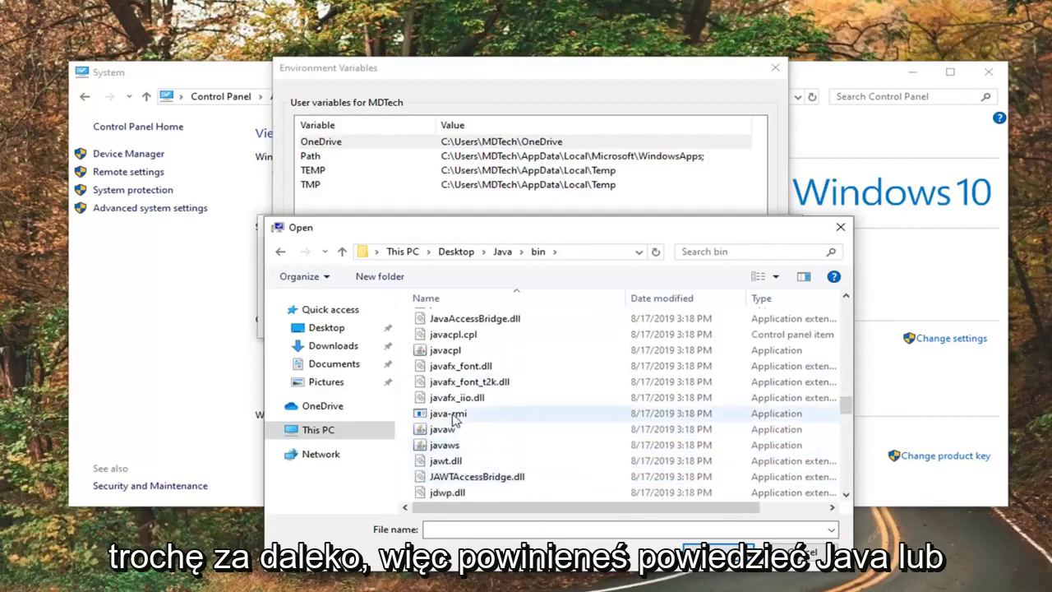
{"action": "scroll", "coordinate": [466, 400], "scroll_direction": "down", "scroll_amount": 1}
{"action": "scroll", "coordinate": [466, 399], "scroll_direction": "down", "scroll_amount": 1}
{"action": "scroll", "coordinate": [466, 398], "scroll_direction": "up", "scroll_amount": 3}
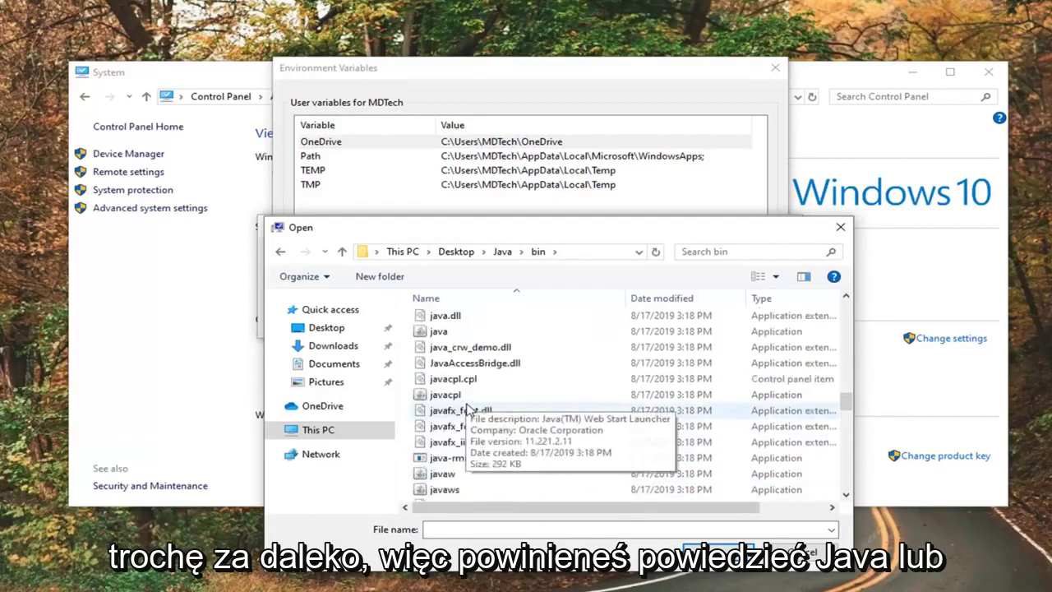
{"action": "left_click", "coordinate": [440, 335]}
{"action": "scroll", "coordinate": [440, 335], "scroll_direction": "up", "scroll_amount": 1}
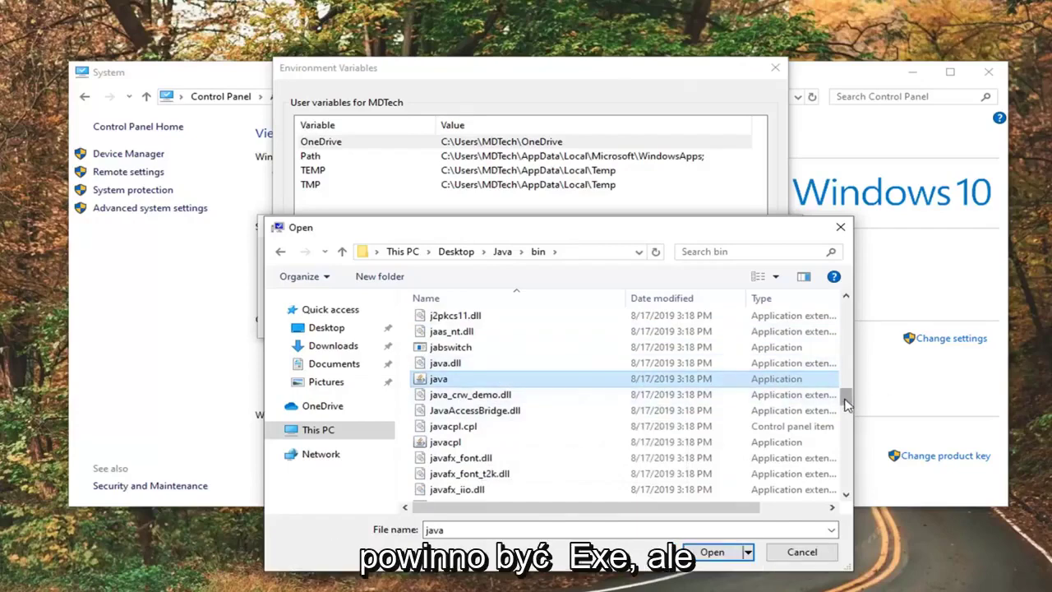
{"action": "mouse_move", "coordinate": [846, 400]}
{"action": "left_mouse_down"}
{"action": "mouse_move", "coordinate": [844, 301]}
{"action": "mouse_move", "coordinate": [847, 479]}
{"action": "mouse_move", "coordinate": [846, 399]}
{"action": "left_mouse_up"}
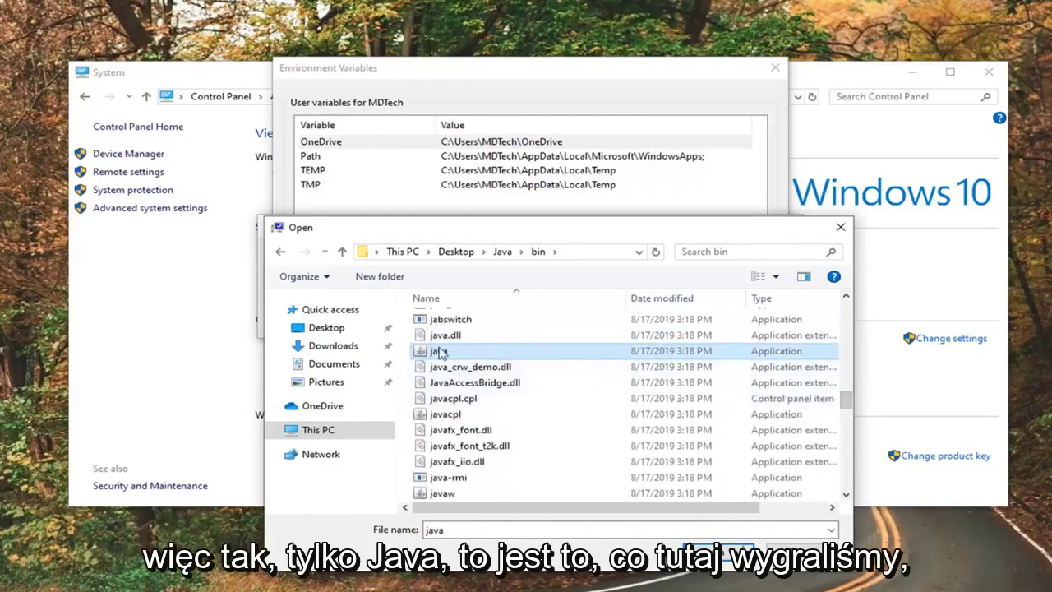
{"action": "key", "text": "F2"}
{"action": "key", "text": "Escape"}
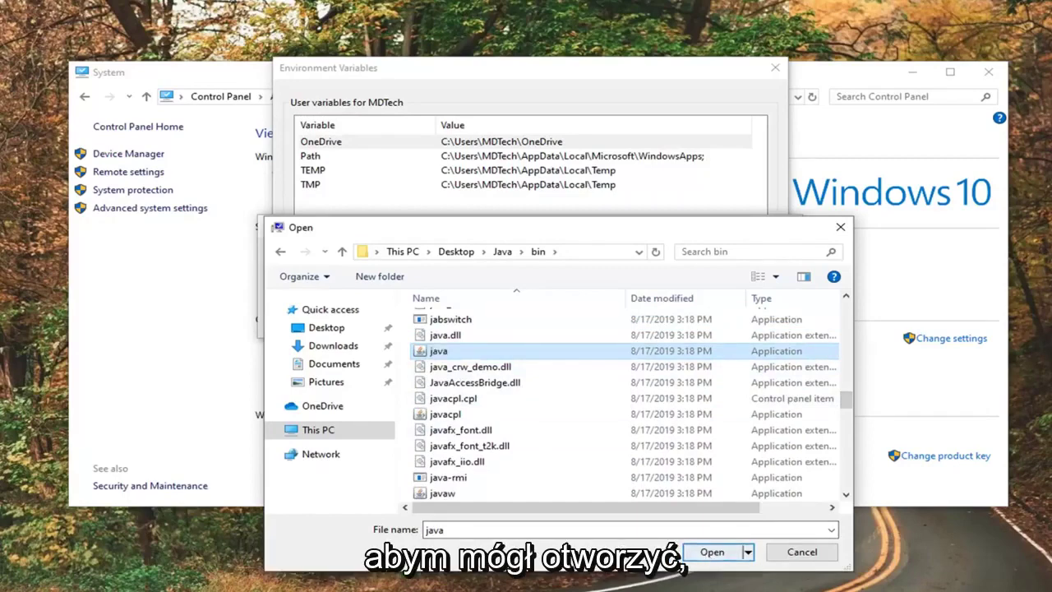
{"action": "left_click", "coordinate": [712, 553]}
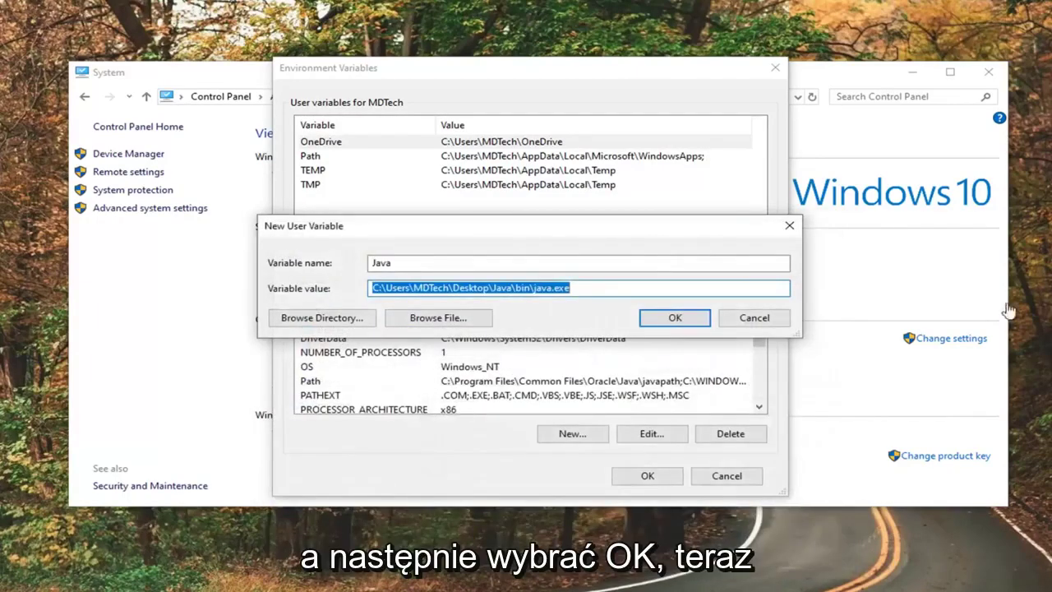
Save the Java user variable, confirm all dialogs, and close the System window
{"action": "left_click", "coordinate": [675, 318]}
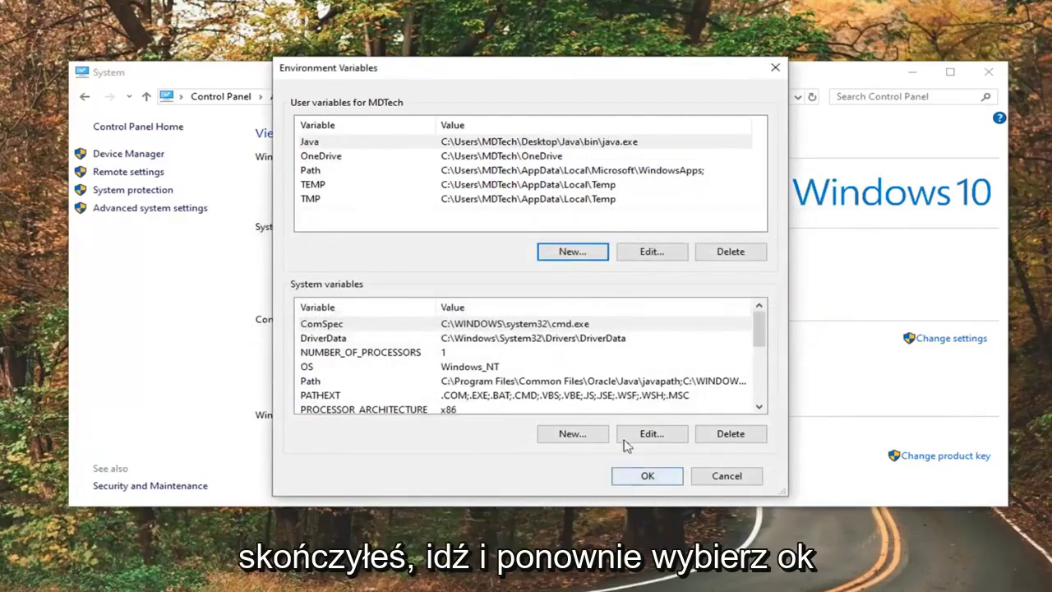
{"action": "left_click", "coordinate": [631, 475]}
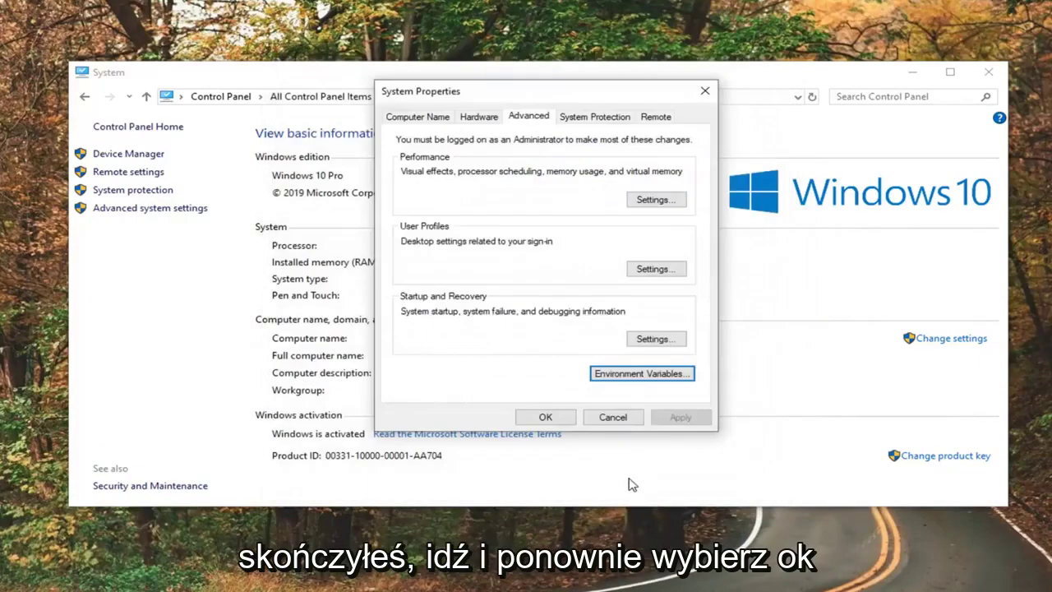
{"action": "left_click", "coordinate": [544, 416]}
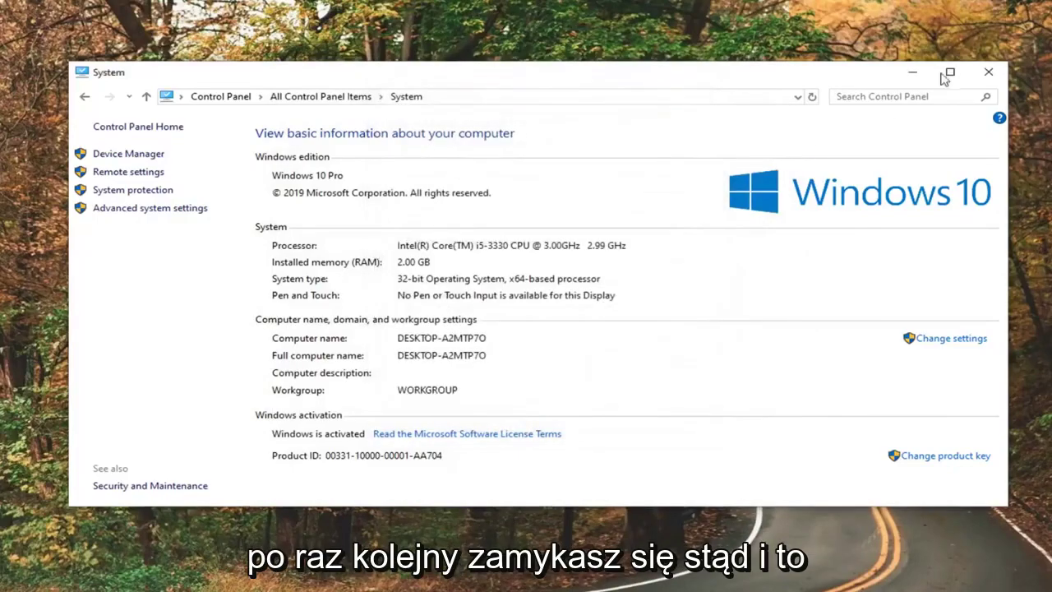
{"action": "left_click", "coordinate": [989, 73]}
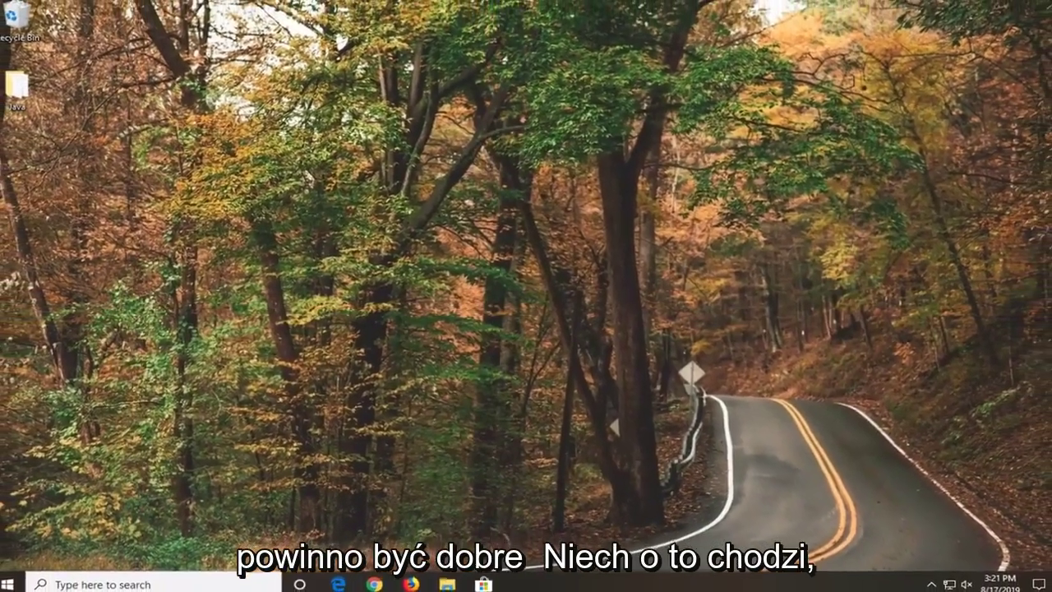